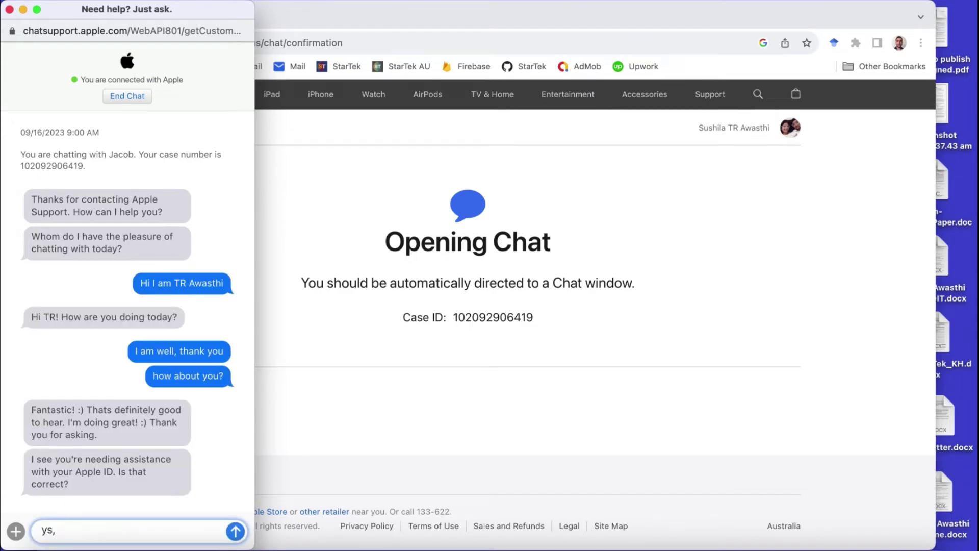
Send the agent 'i couldn't access my ipad because i forget the passcode and its locked now', then open Official Apple Support from Google
text(i couldn't access my ipad because i forget the passcode and its locked now)
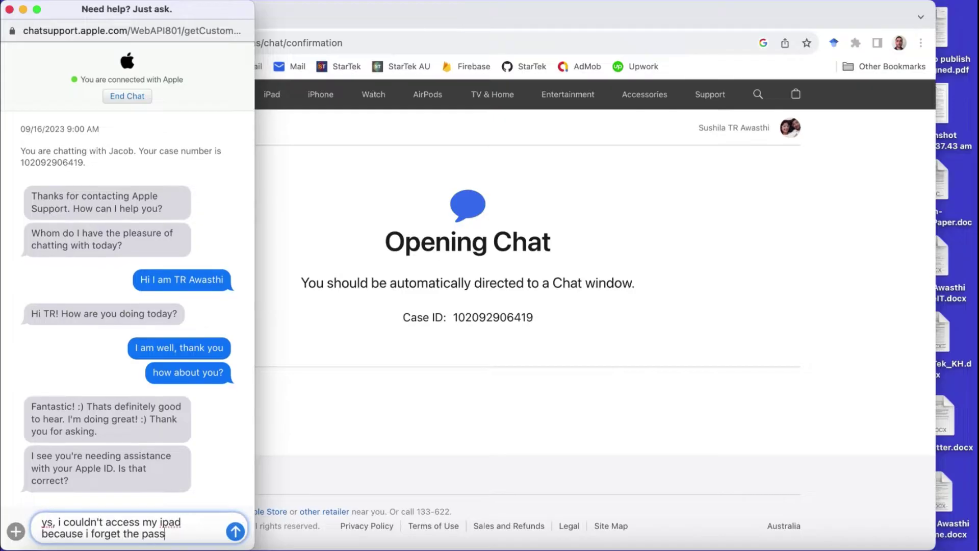
key(Return)
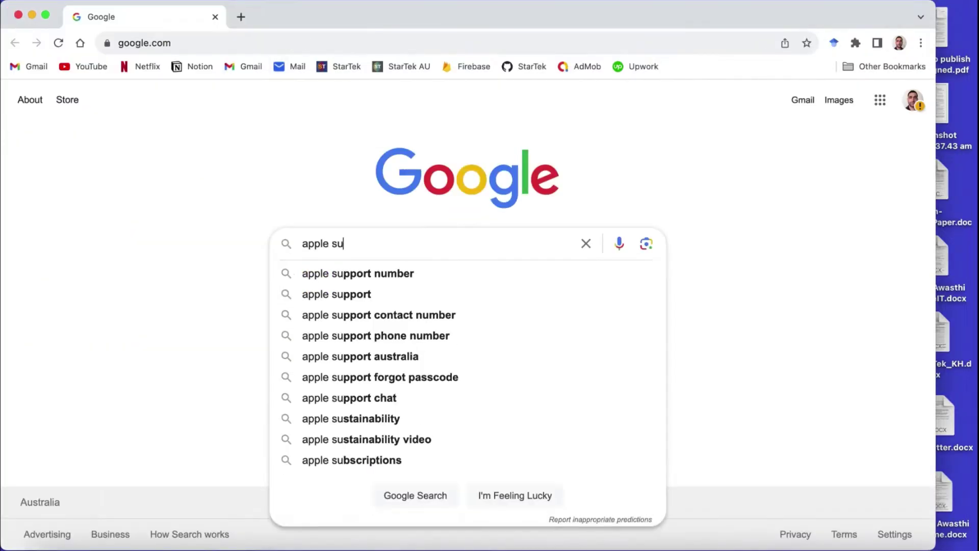
text(pport)
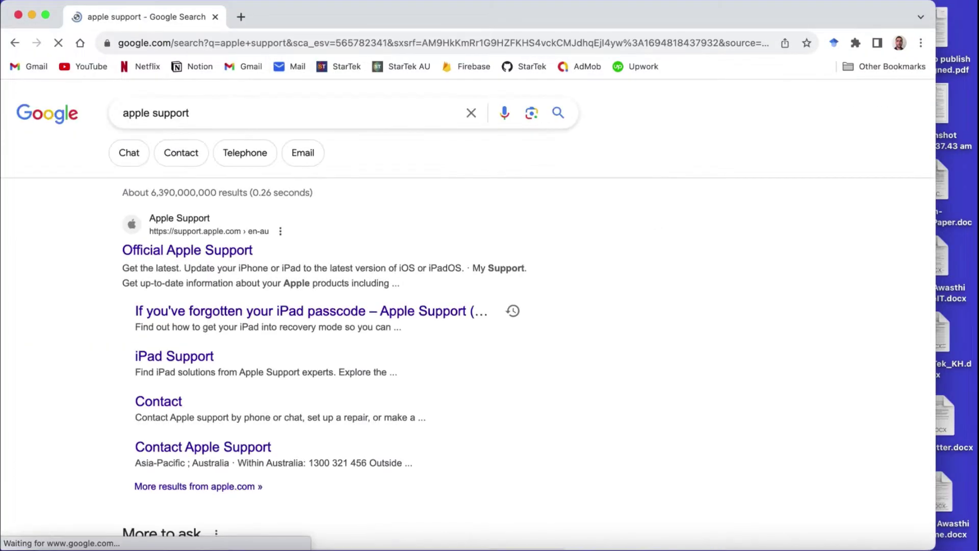
click(225, 252)
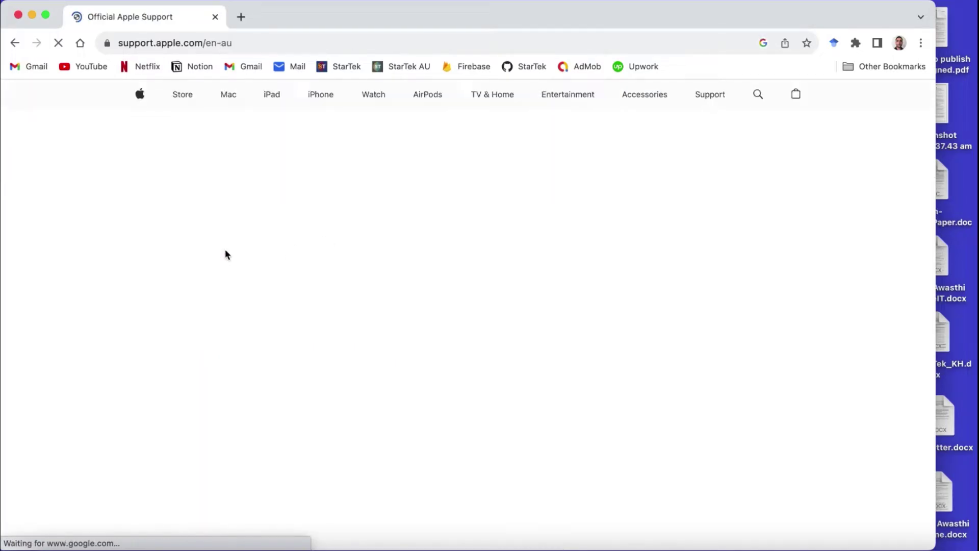
Open the 'Forgotten Apple ID or password' card from the Apple Support home page
scroll(225, 252, down, 5)
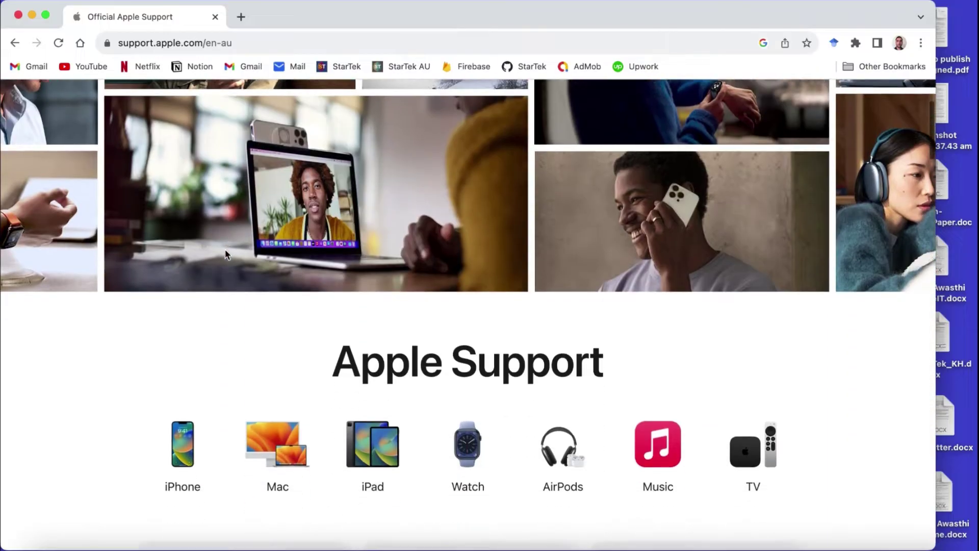
scroll(225, 253, down, 3)
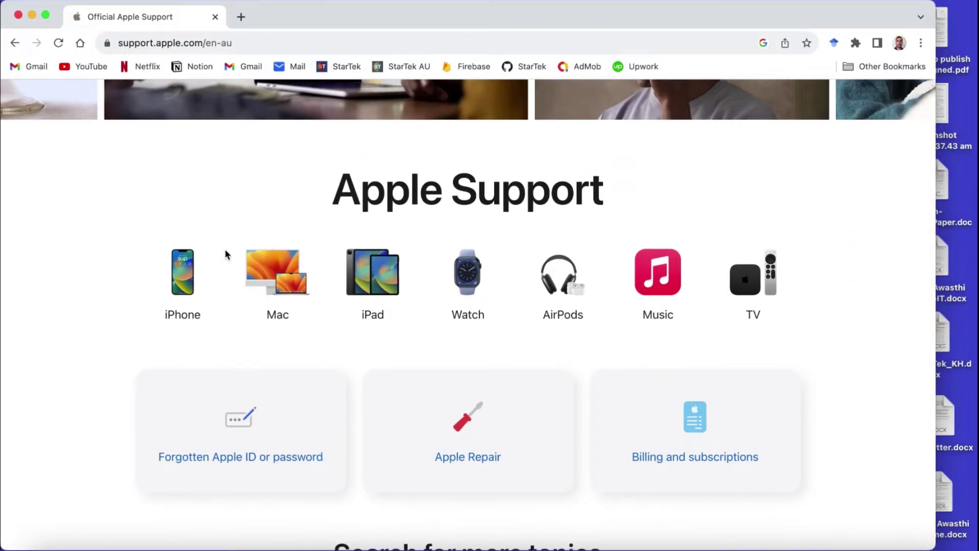
click(242, 430)
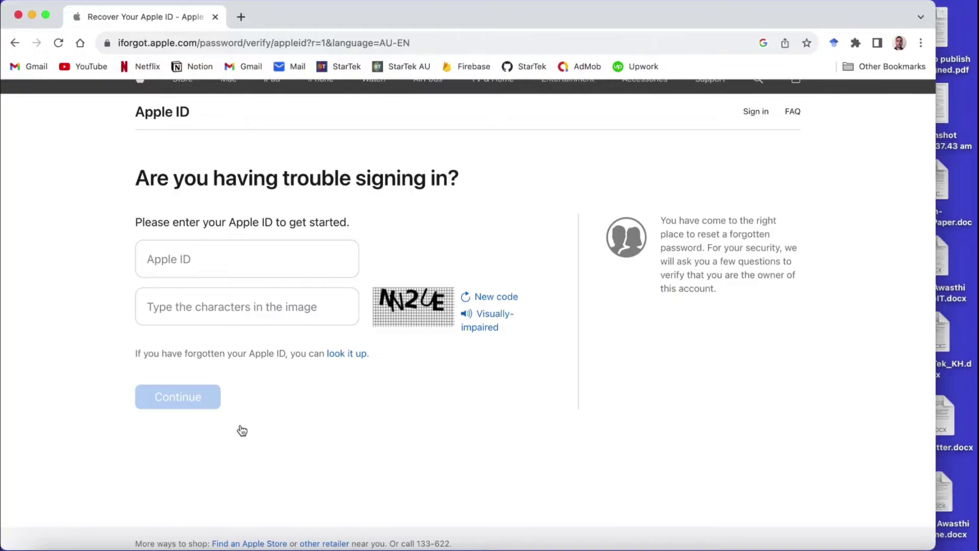
scroll(242, 430, up, 1)
Submit the Apple ID with the captcha characters, then confirm the account's phone number
click(204, 274)
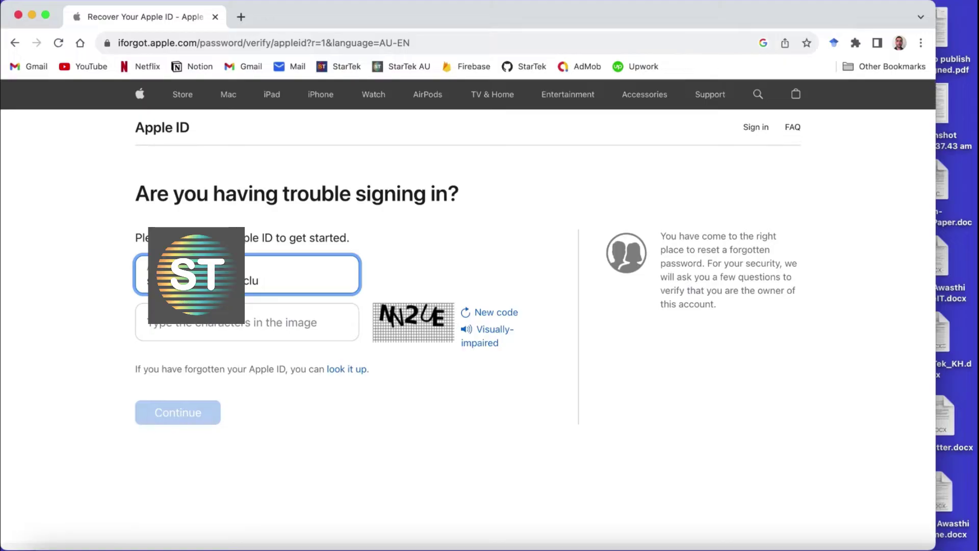
text(oud.com)
click(220, 330)
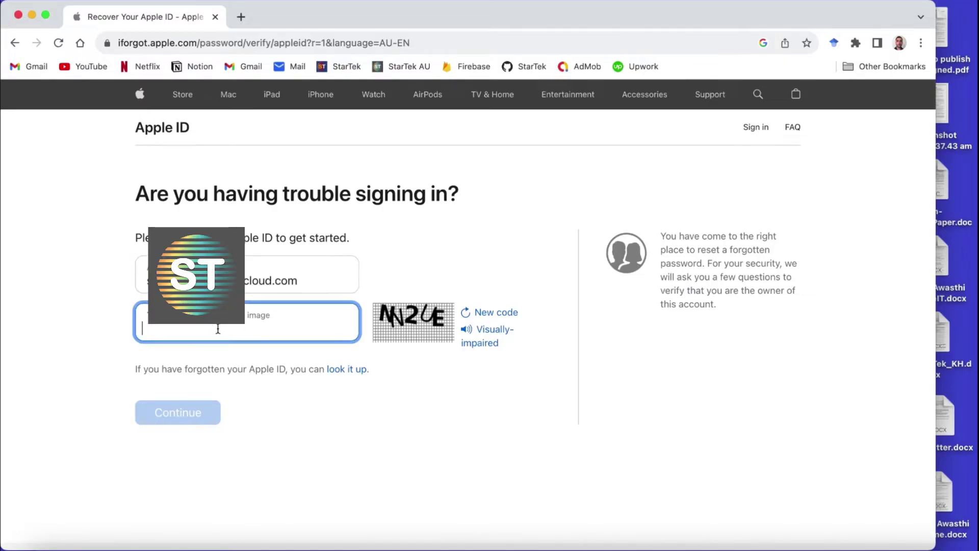
text(NN2UE)
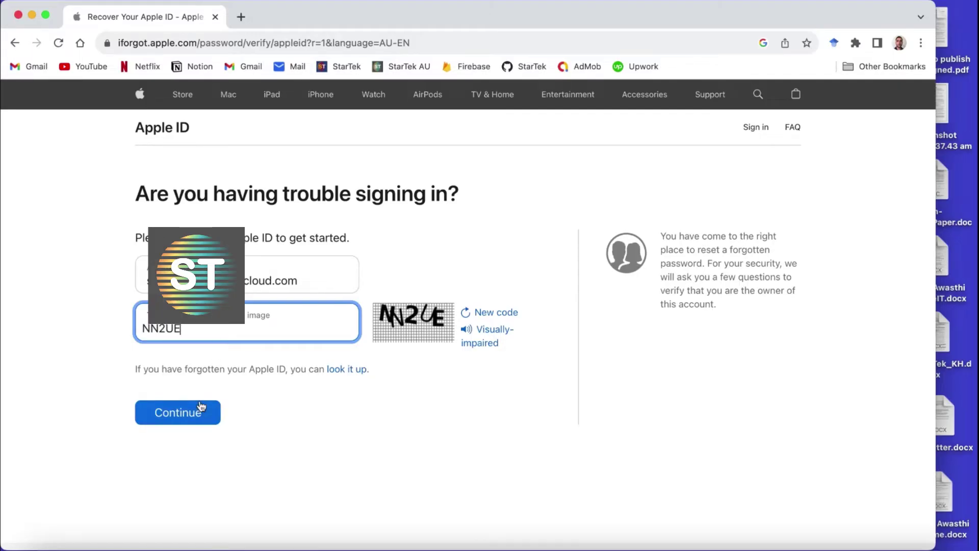
click(196, 407)
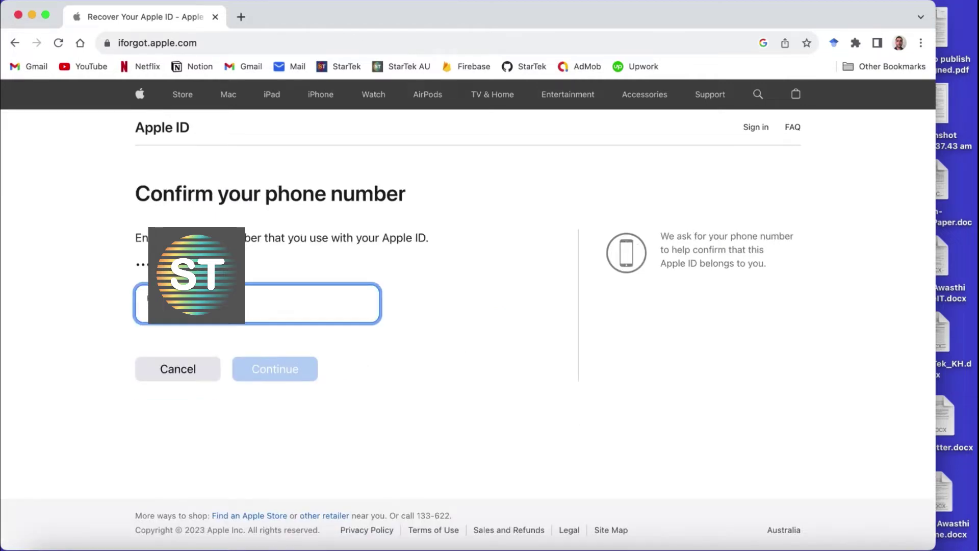
text(0)
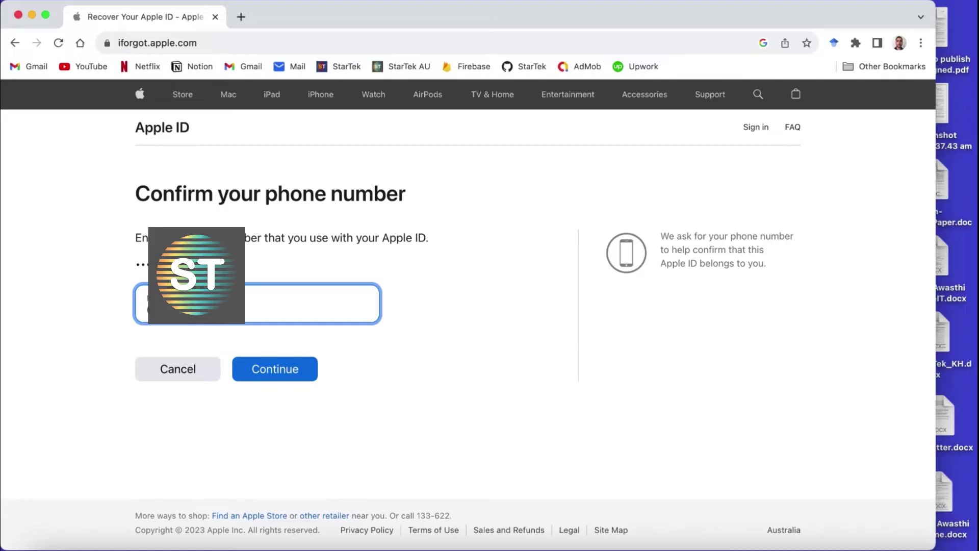
click(252, 368)
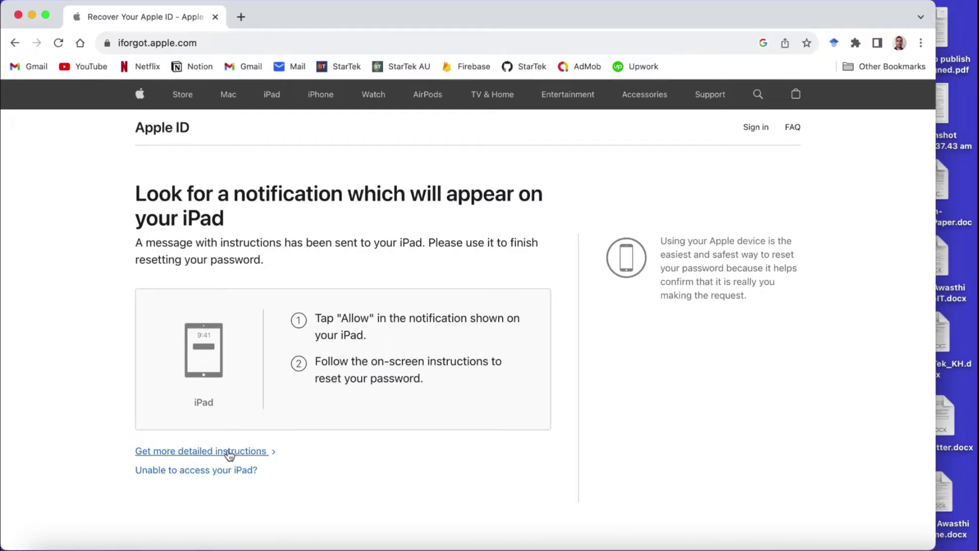
Choose 'Unable to access your iPad?', view the borrowed-device reset instructions, then return to the reset options
click(221, 469)
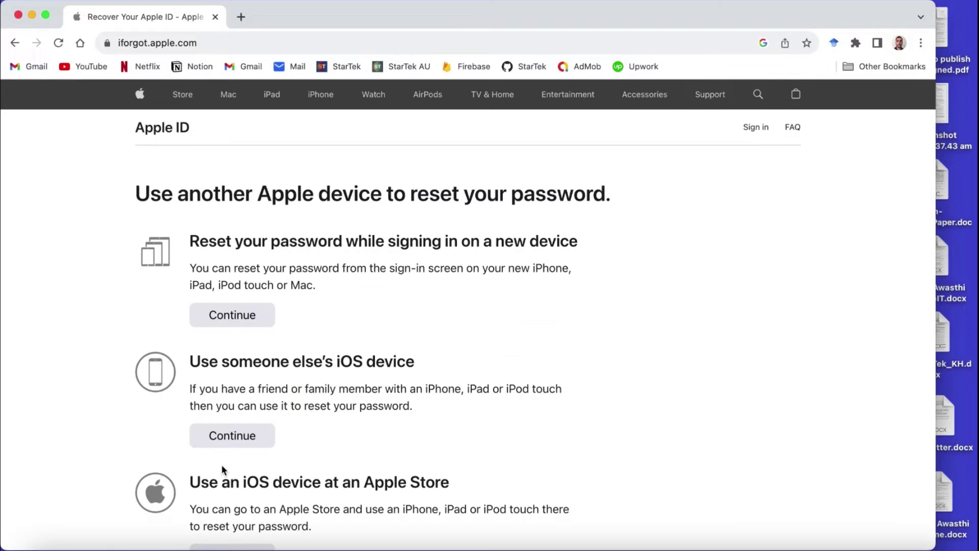
scroll(317, 323, down, 1)
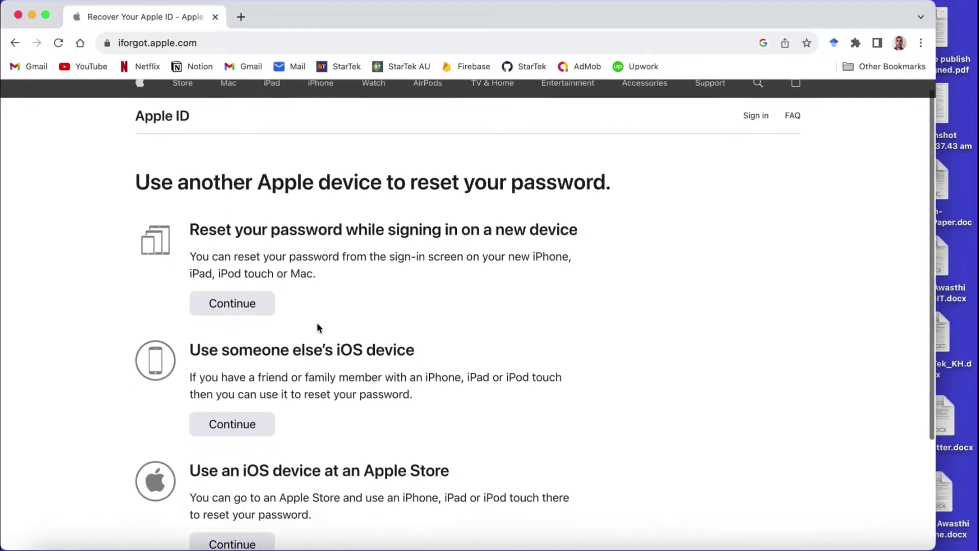
scroll(317, 324, down, 5)
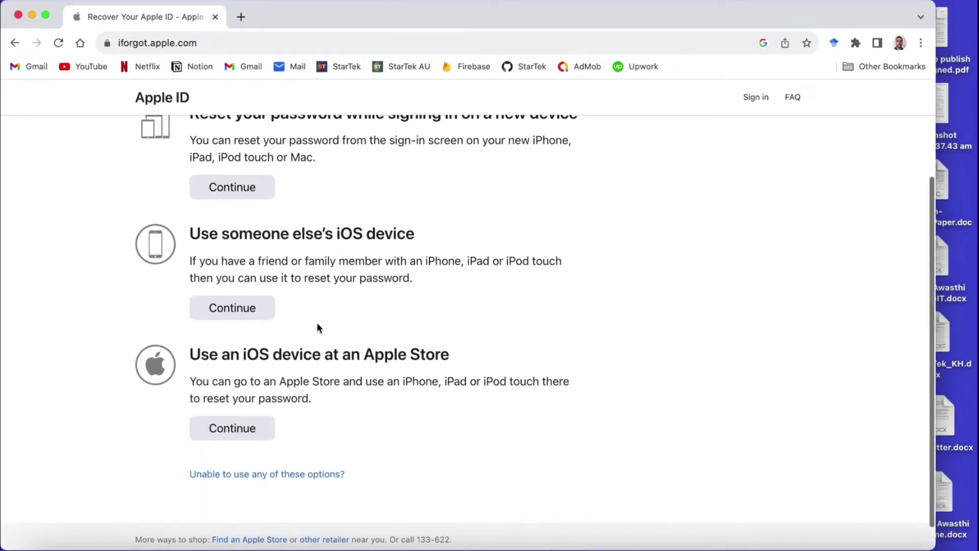
scroll(316, 323, up, 2)
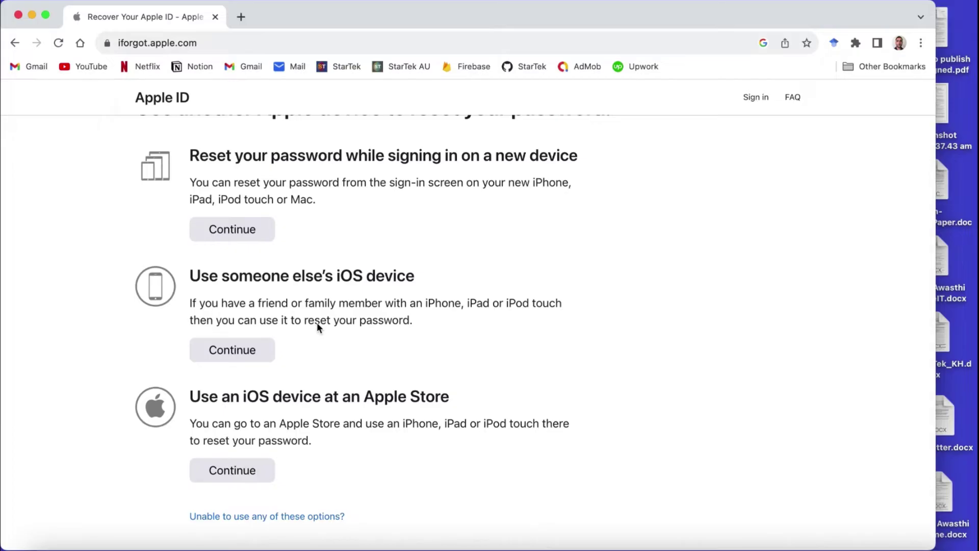
scroll(317, 323, up, 3)
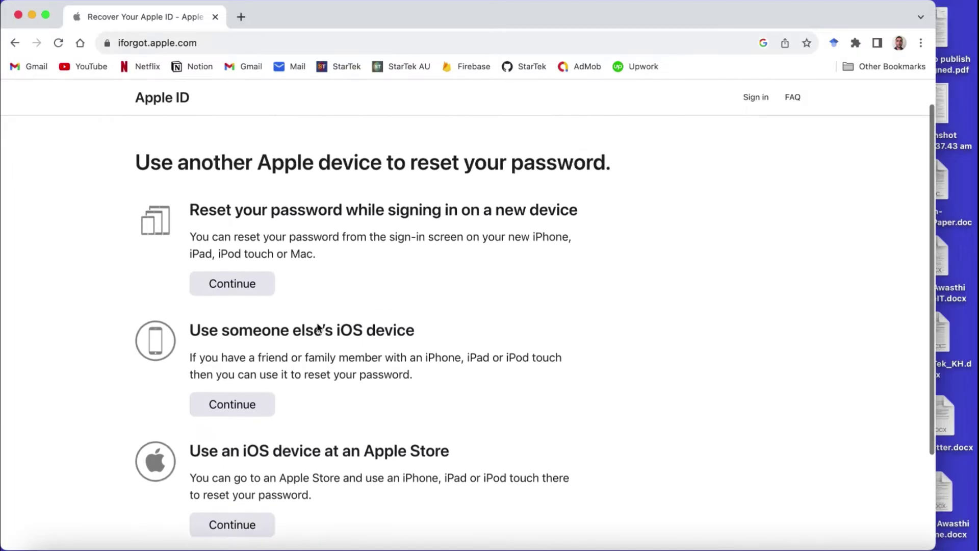
scroll(317, 324, down, 2)
scroll(317, 323, down, 1)
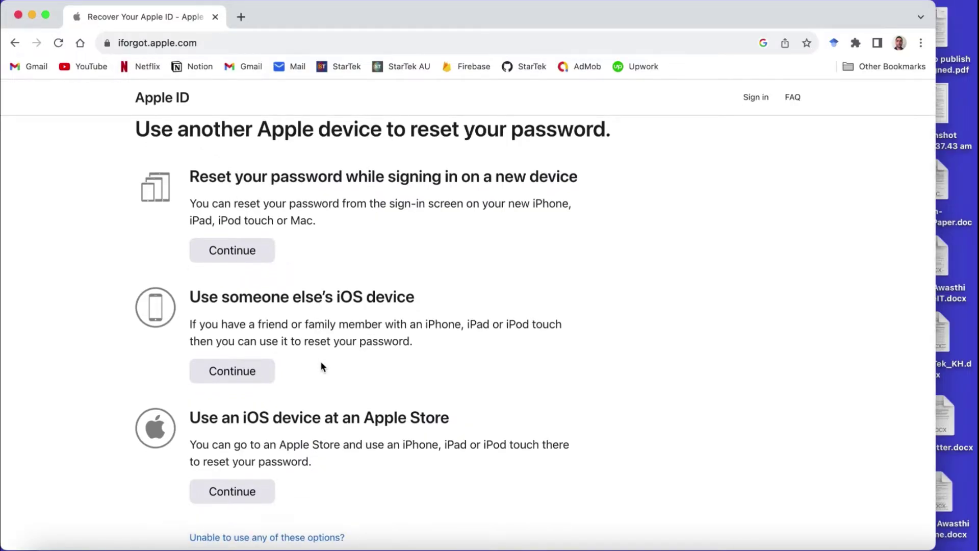
scroll(321, 363, up, 2)
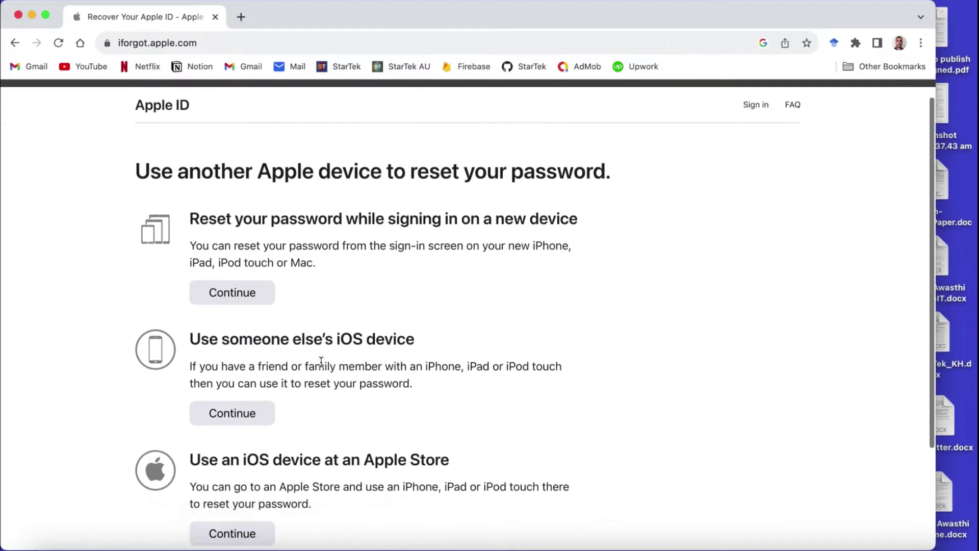
scroll(321, 361, down, 4)
click(261, 345)
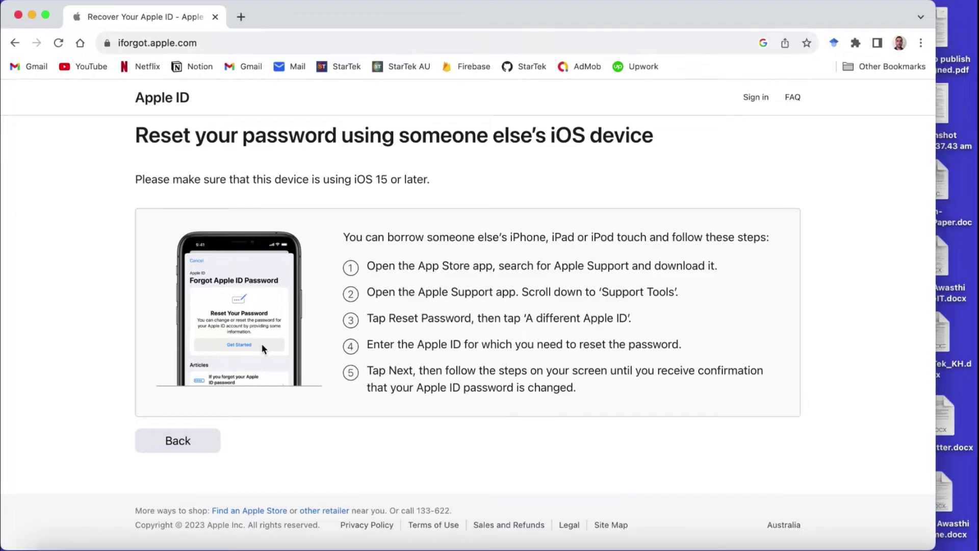
click(169, 446)
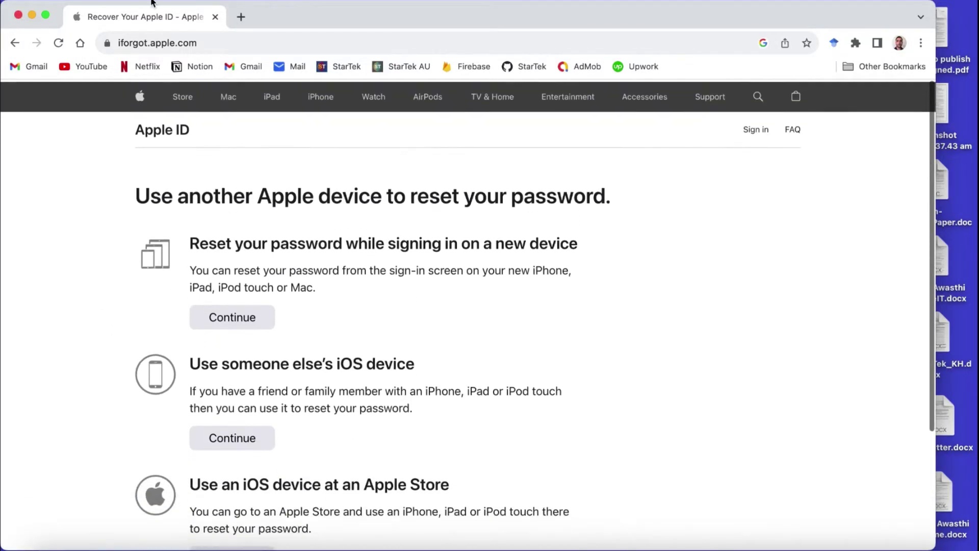
Search Google for 'forgot ipad passcode' from the address bar
click(199, 40)
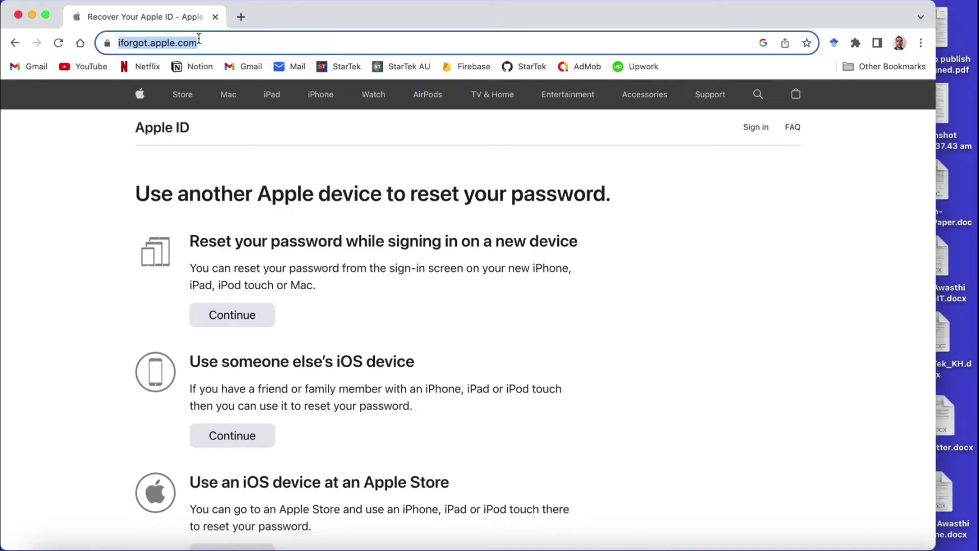
text(forget)
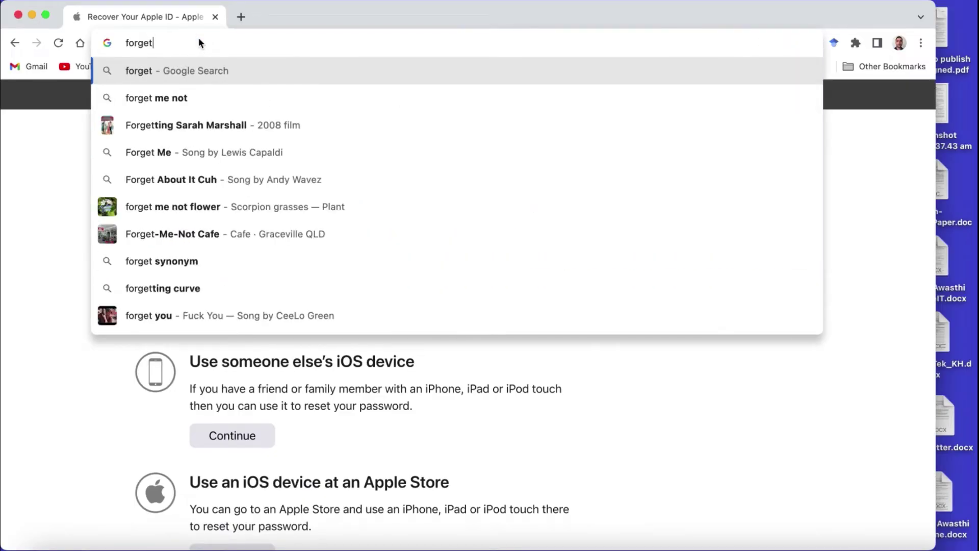
text( iph)
key(BackSpace)
text(a)
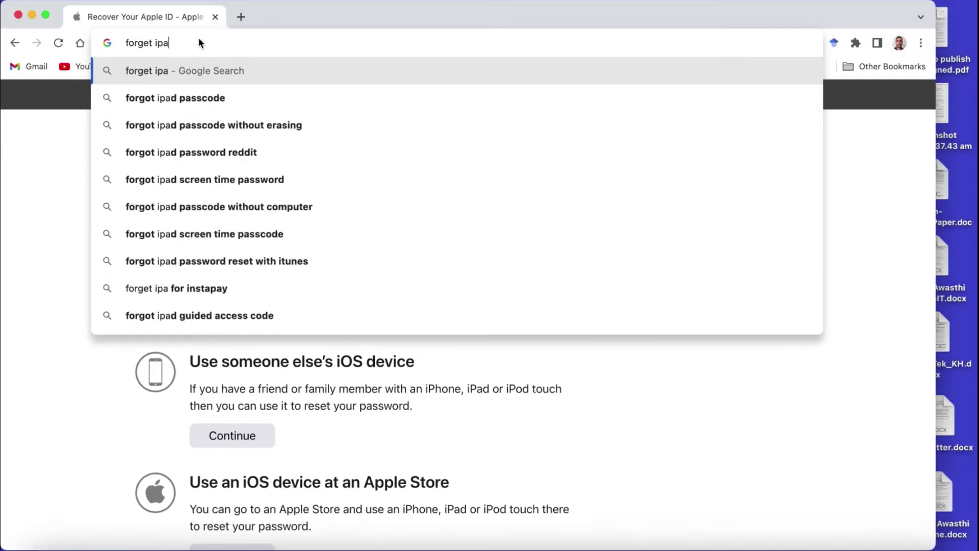
text(d)
click(198, 98)
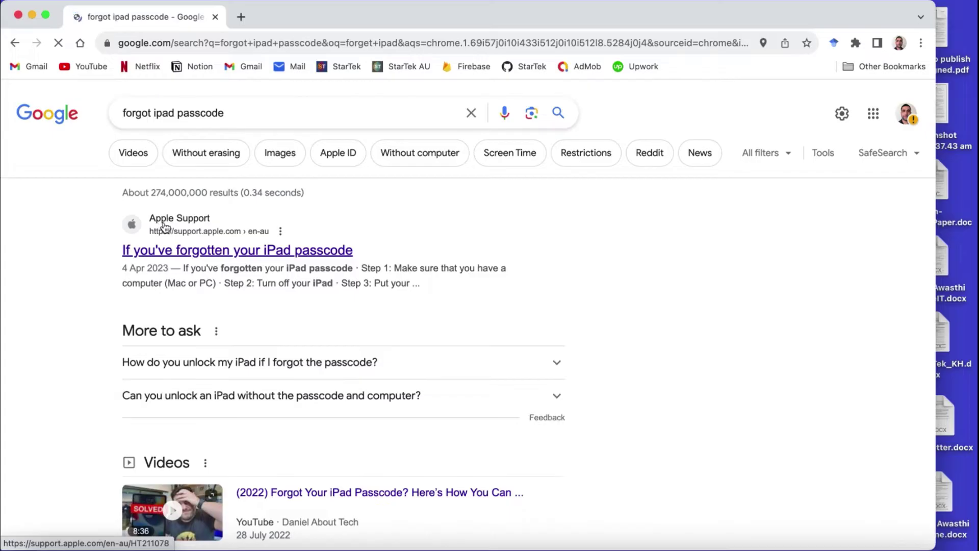
Read the 'If you've forgotten your iPad passcode' article through Steps 1–4 and follow its contact link
click(186, 251)
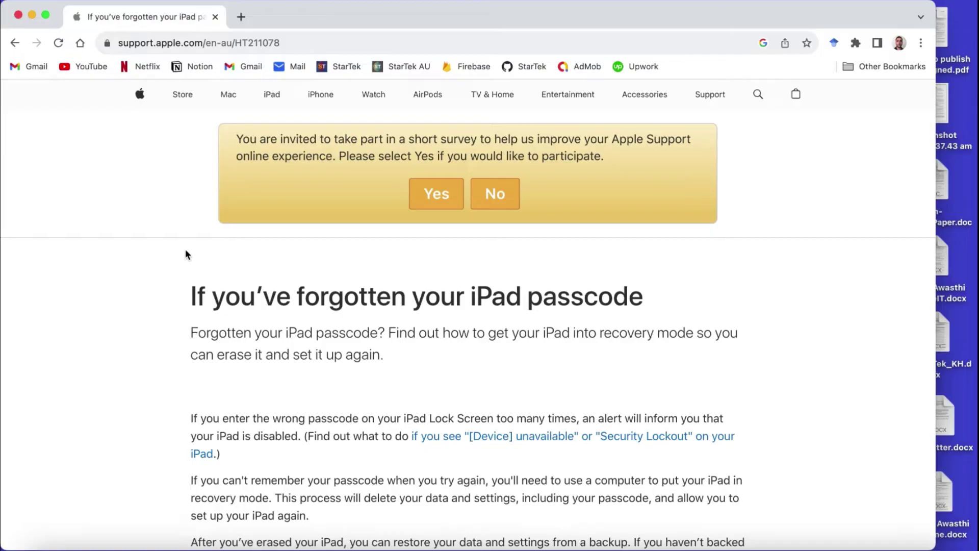
scroll(276, 308, down, 3)
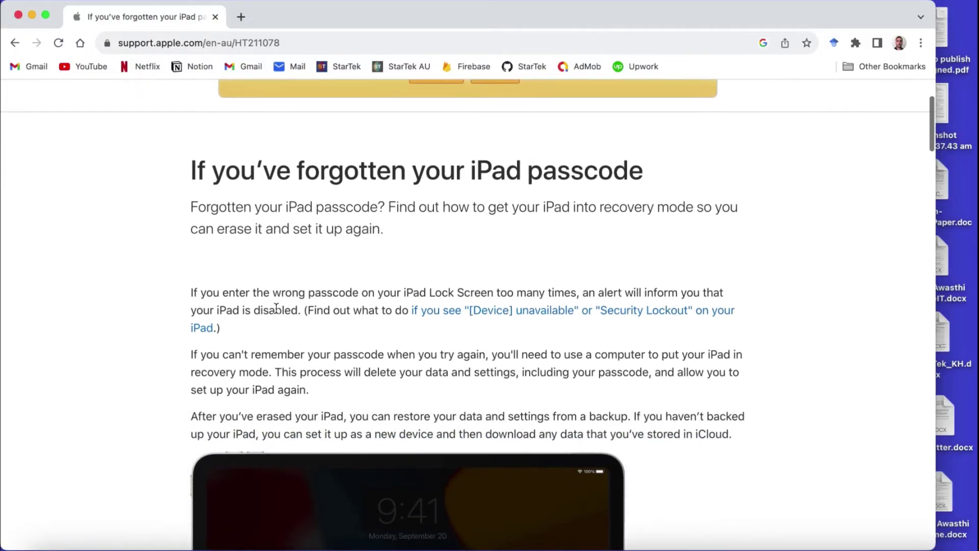
scroll(276, 308, down, 5)
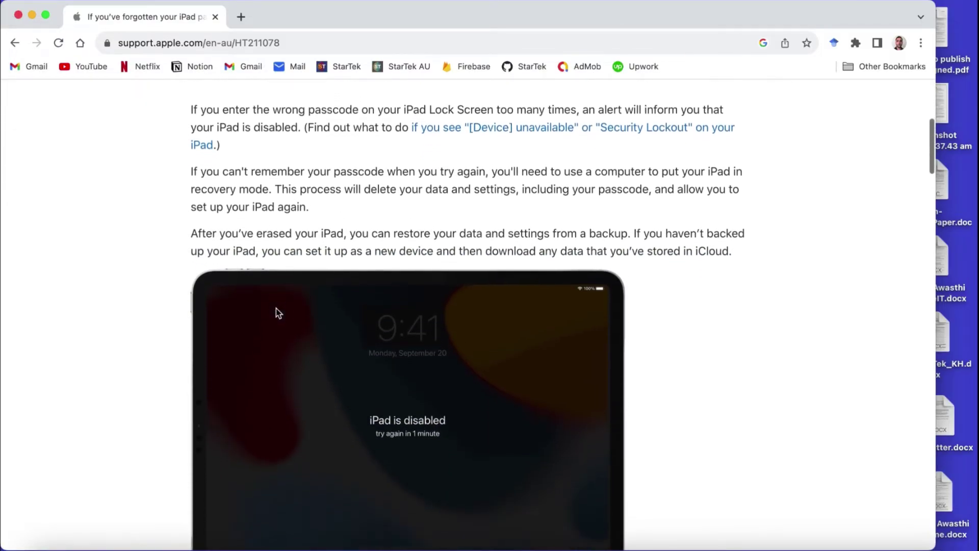
scroll(276, 308, down, 10)
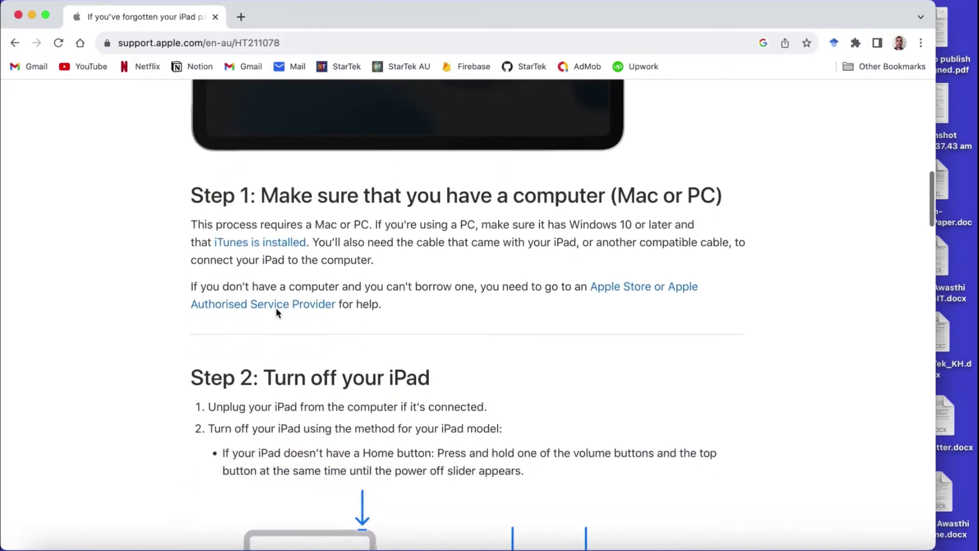
scroll(276, 309, down, 8)
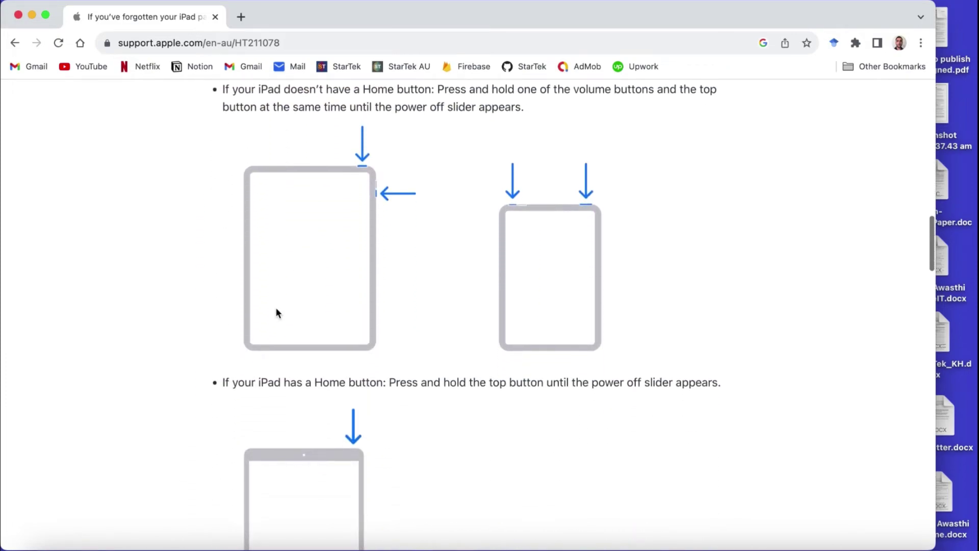
scroll(276, 312, down, 9)
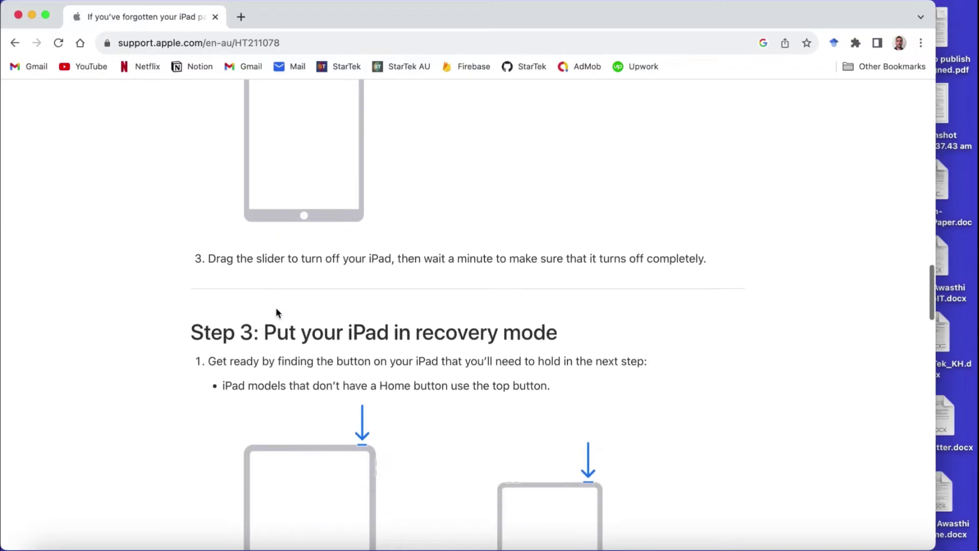
scroll(275, 312, down, 20)
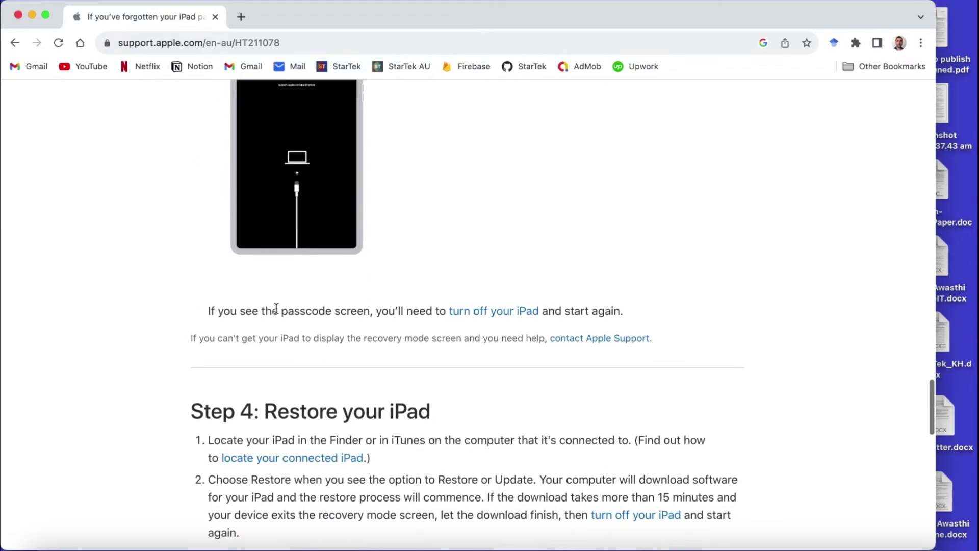
scroll(276, 308, down, 11)
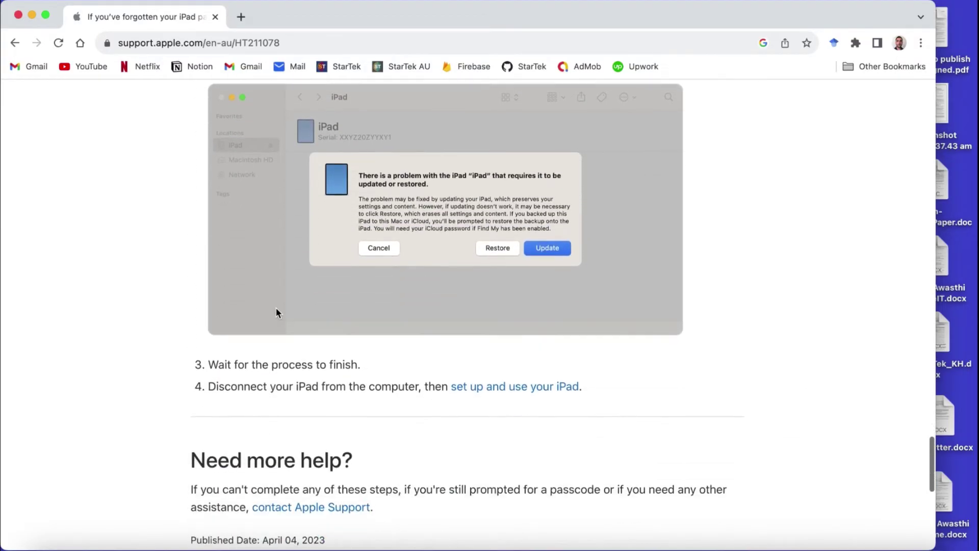
scroll(275, 309, down, 2)
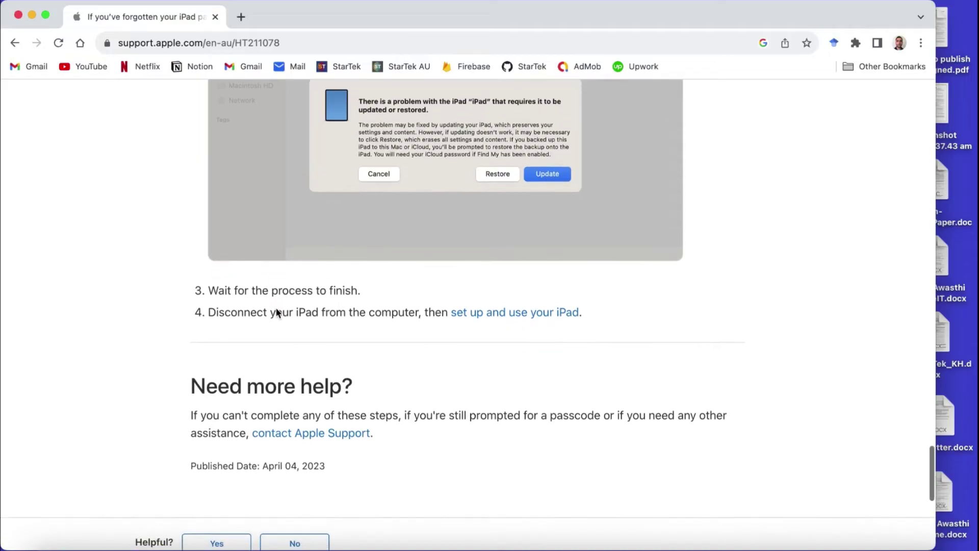
scroll(275, 312, down, 2)
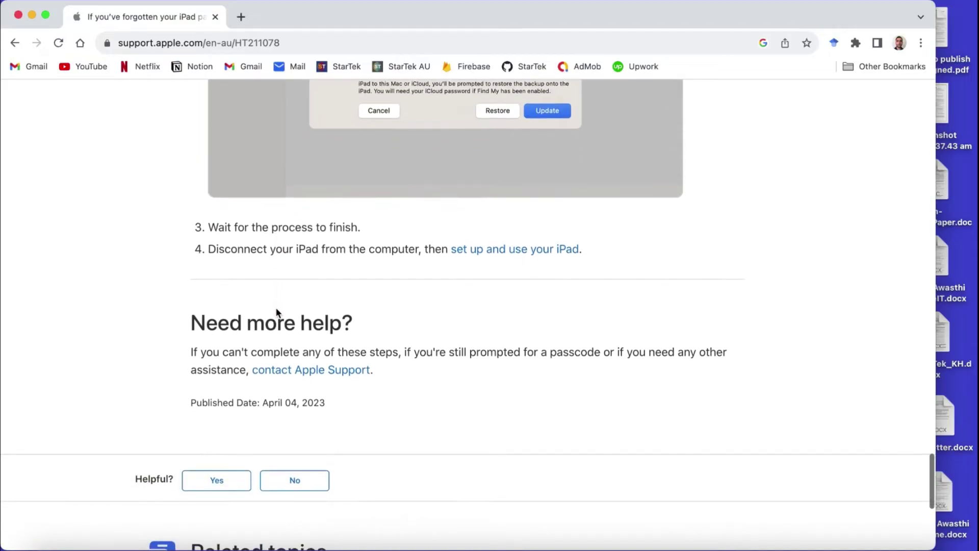
click(294, 371)
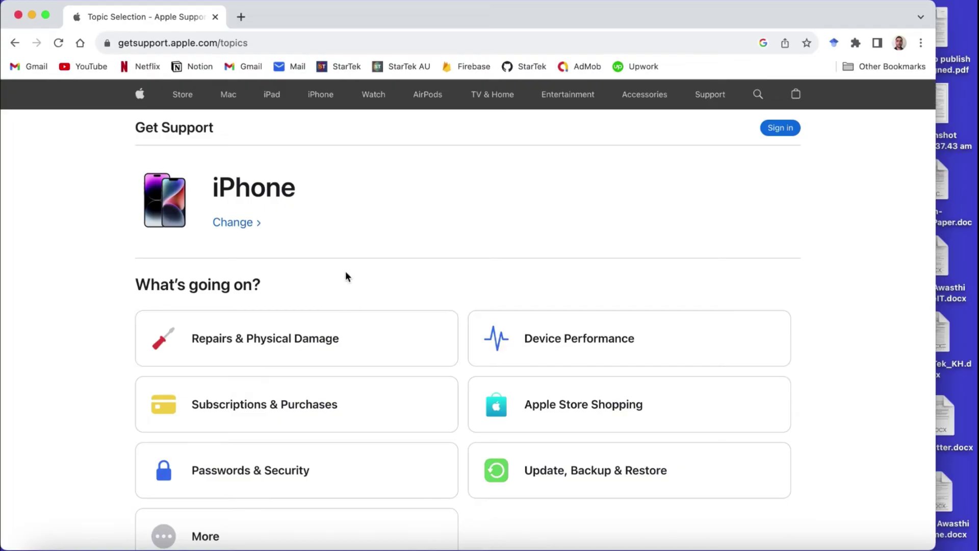
Switch the product to iPad and choose Passwords & Security > Forgotten passcode or disabled device
scroll(346, 276, down, 1)
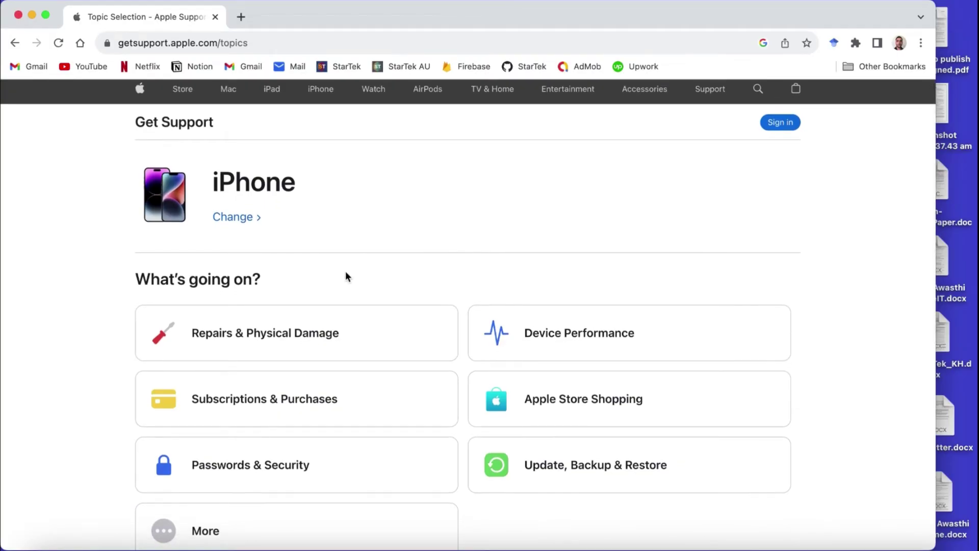
click(256, 218)
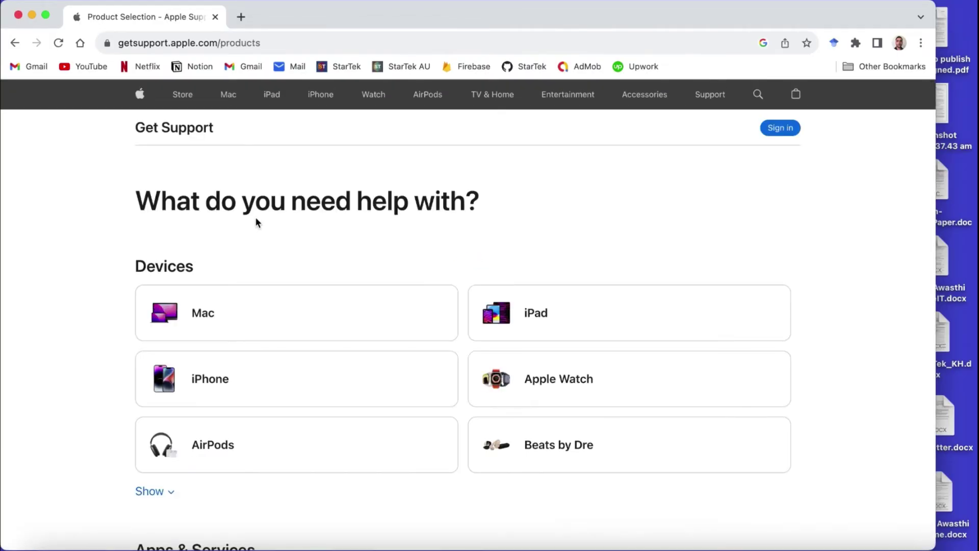
click(525, 310)
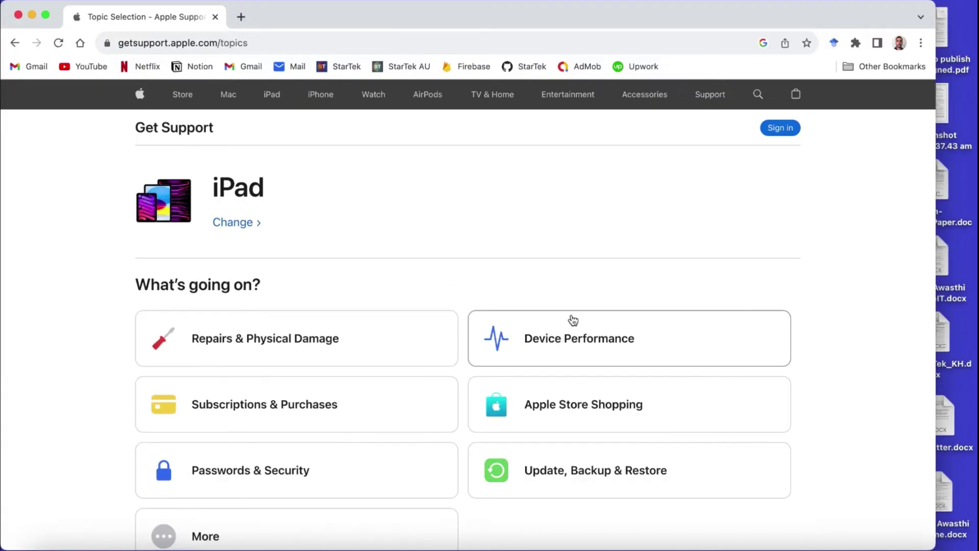
scroll(477, 293, down, 2)
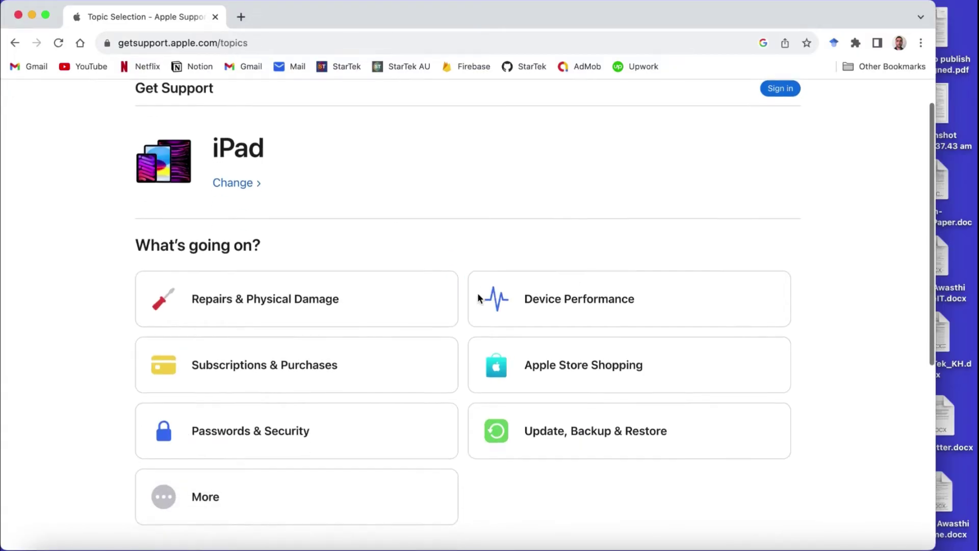
click(297, 416)
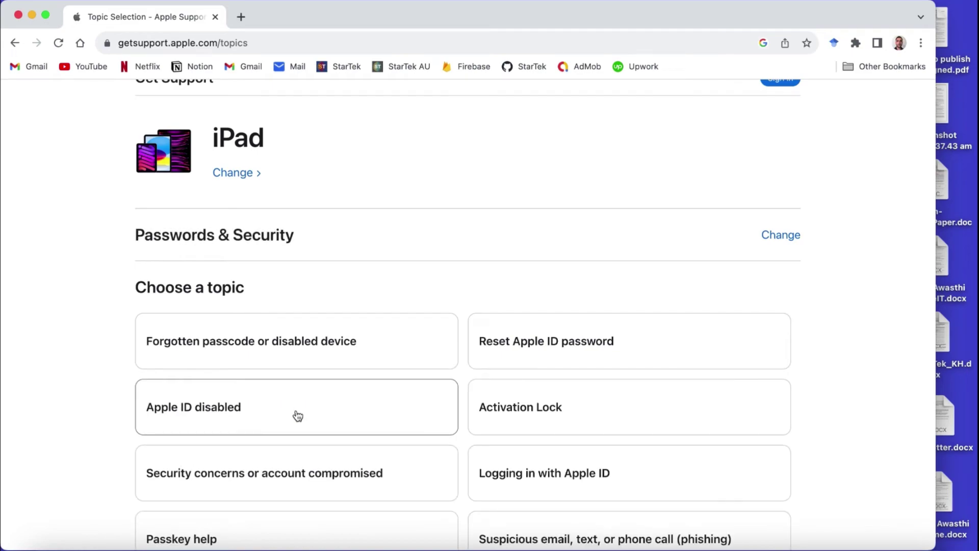
click(302, 341)
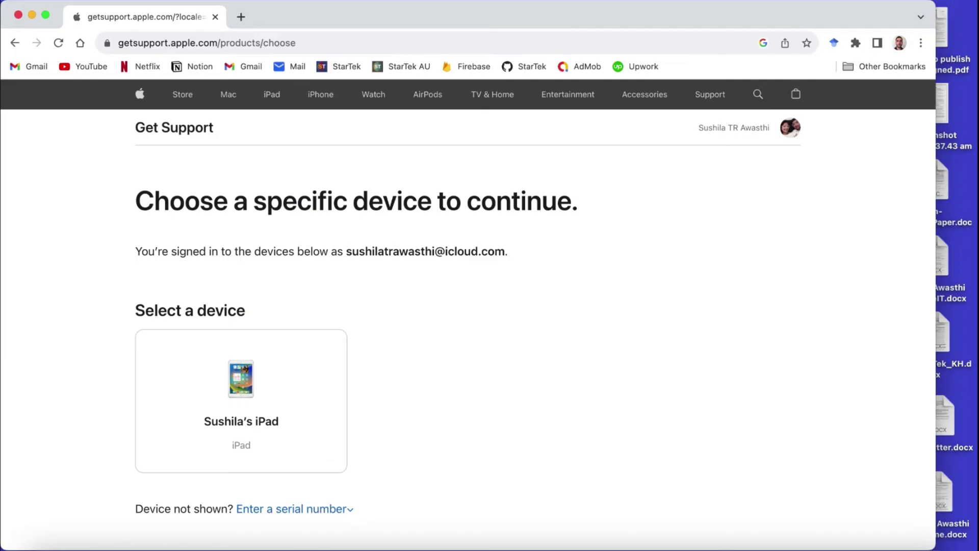
Select the iPad device card and choose Chat in the solutions page's Contact section
scroll(491, 388, down, 3)
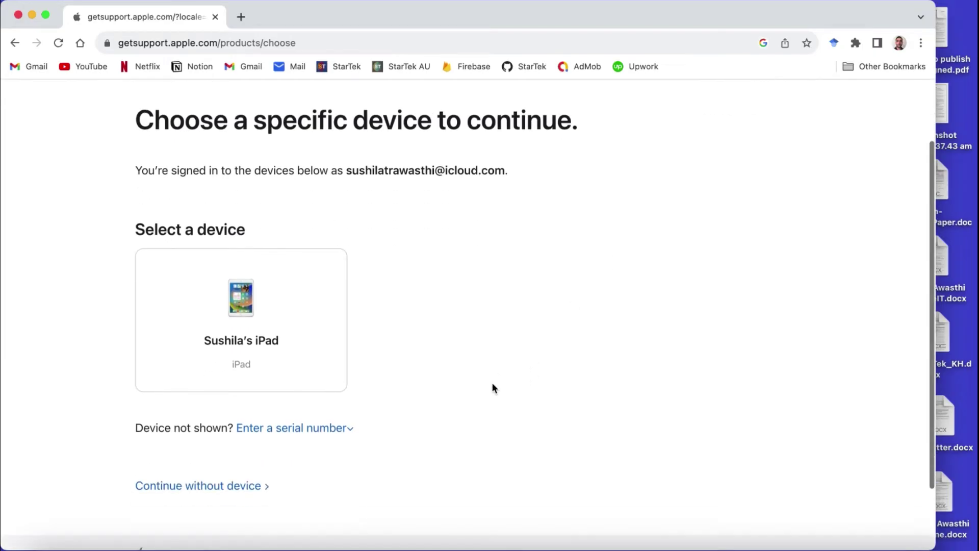
click(256, 336)
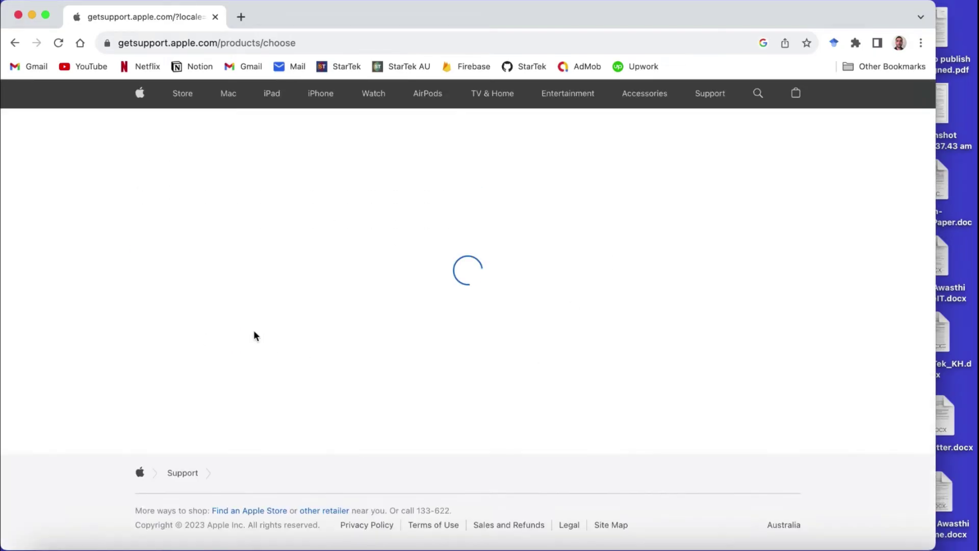
scroll(254, 332, down, 2)
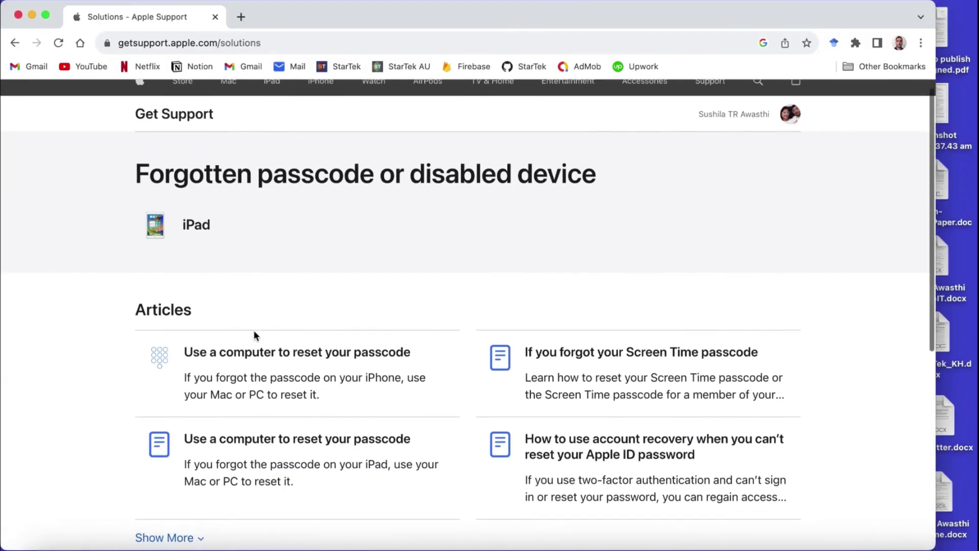
scroll(255, 335, down, 4)
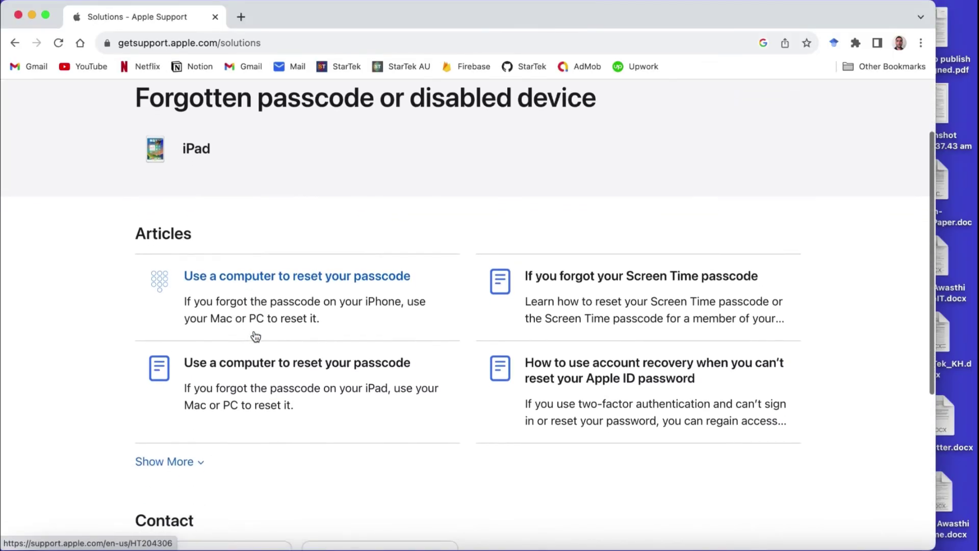
scroll(254, 334, down, 5)
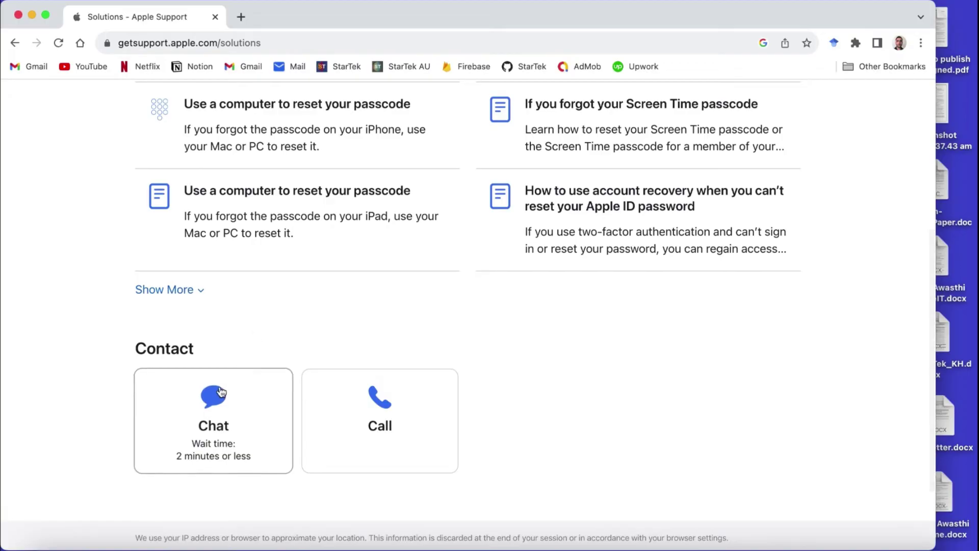
click(217, 400)
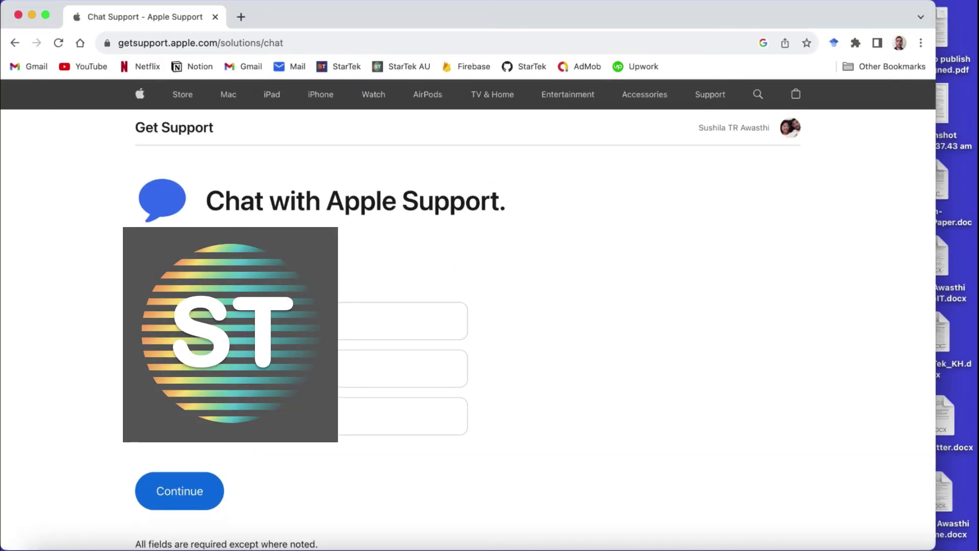
scroll(199, 451, down, 2)
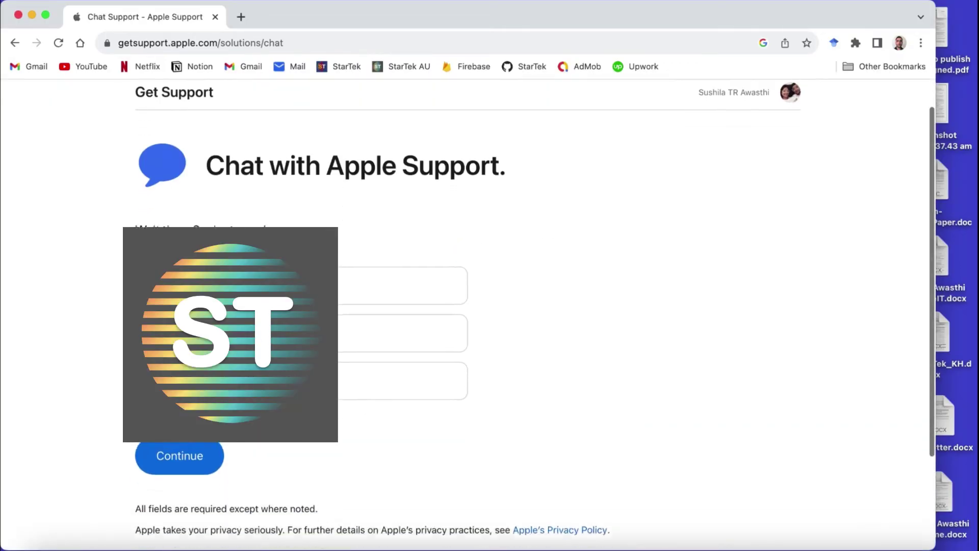
Continue past the Chat with Apple Support form to open the chat window
click(199, 450)
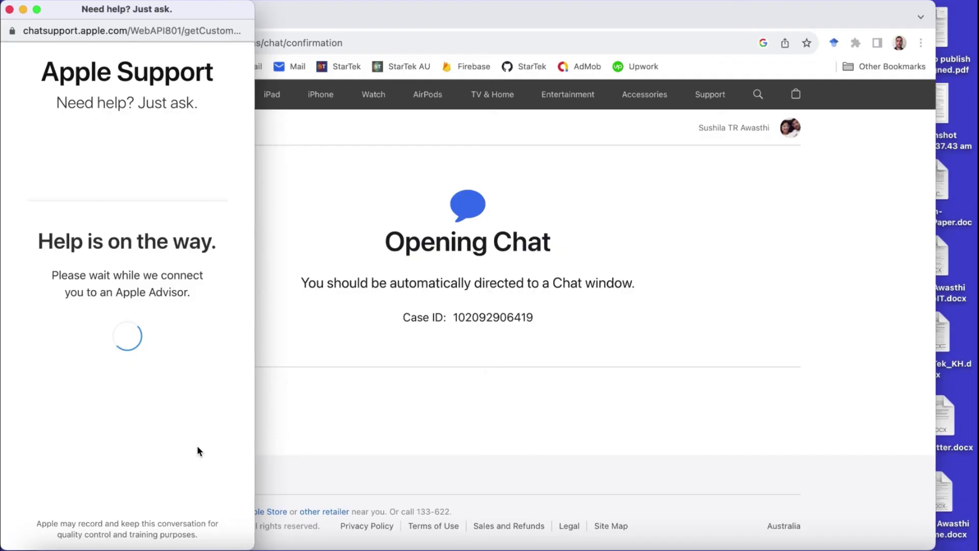
Introduce yourself by name, then reply 'I am well, thank you' and 'how about you?'
text(Hi I am TR Awasthi)
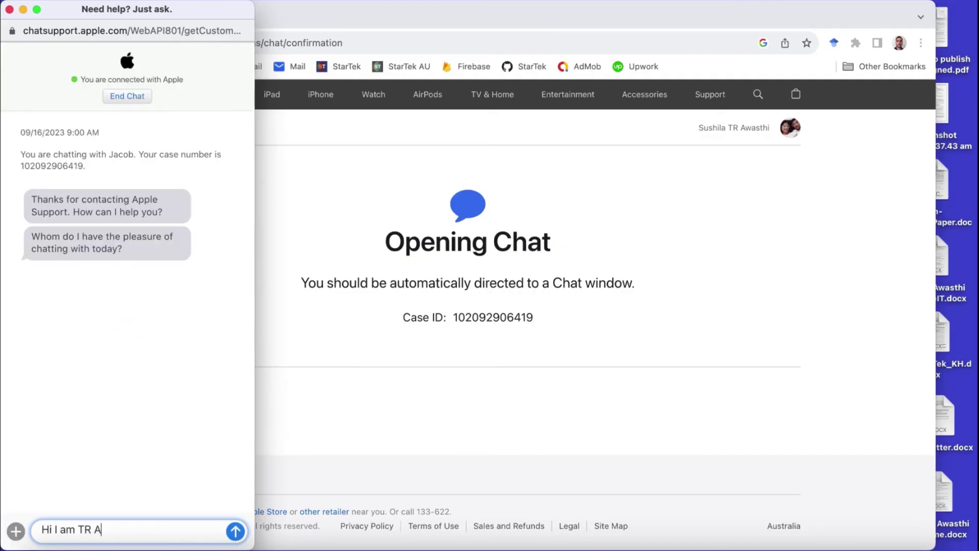
key(Return)
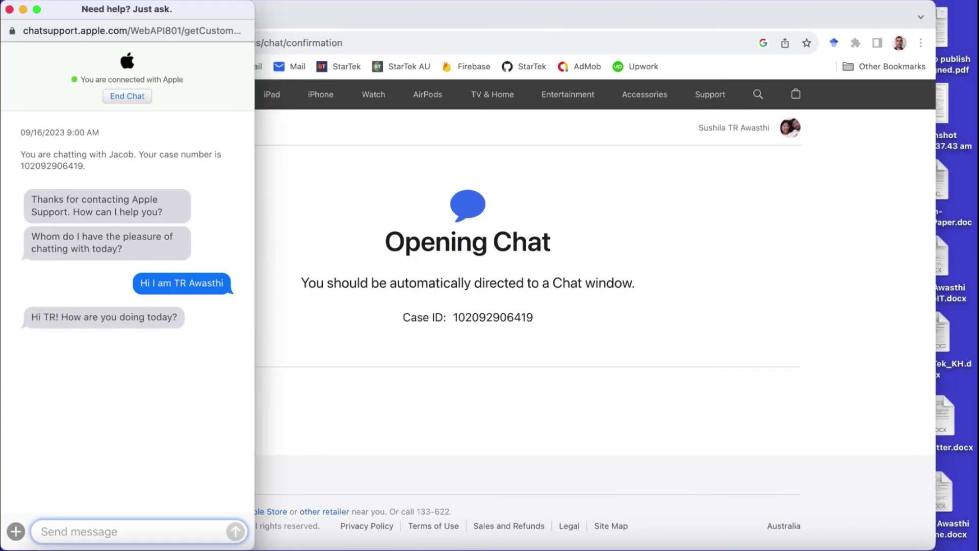
text(I am well, thank you)
key(Return)
text(how about you)
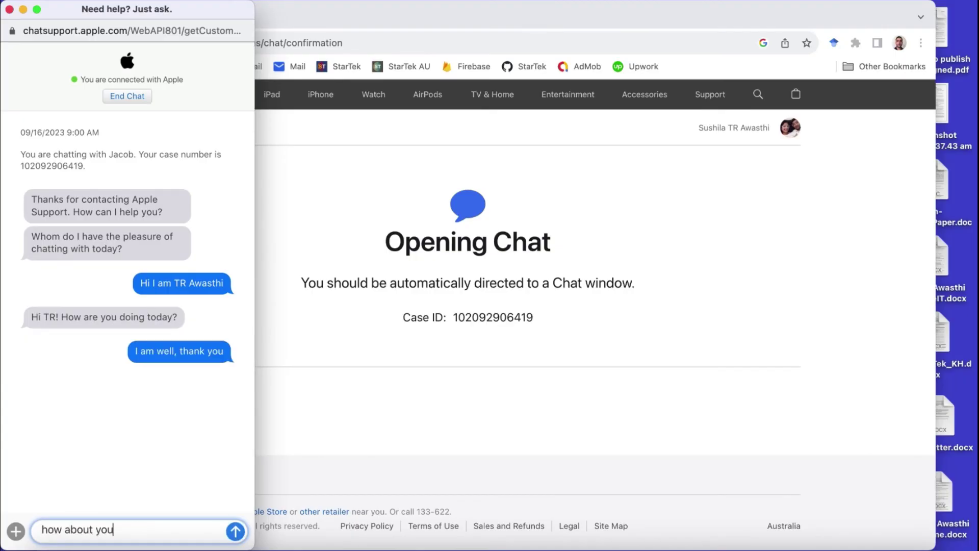
text(?)
key(Return)
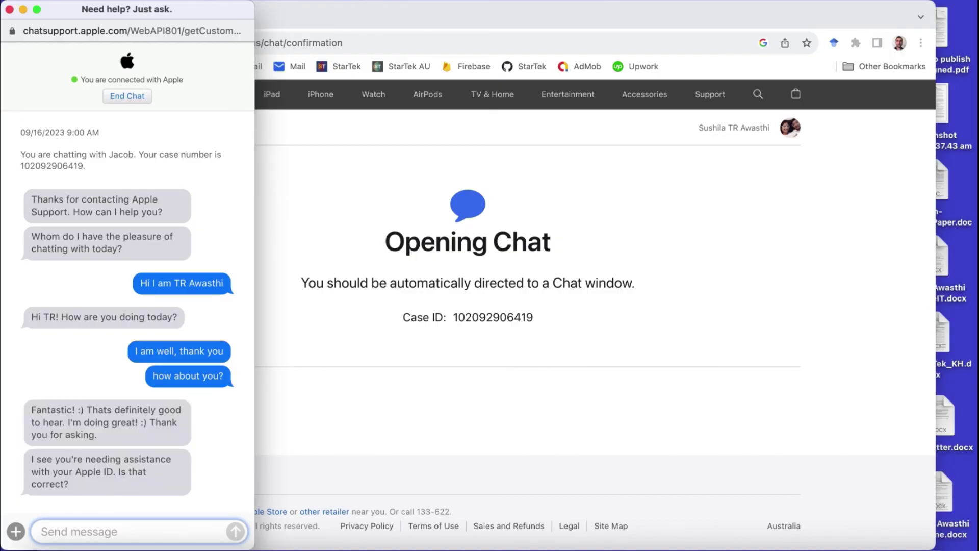
Type a reply saying the iPad is inaccessible and locked because its passcode was forgotten
text(ys, i couldn't access my iph)
key(BackSpace)
text(ad because i forget the passcode and its locked now)
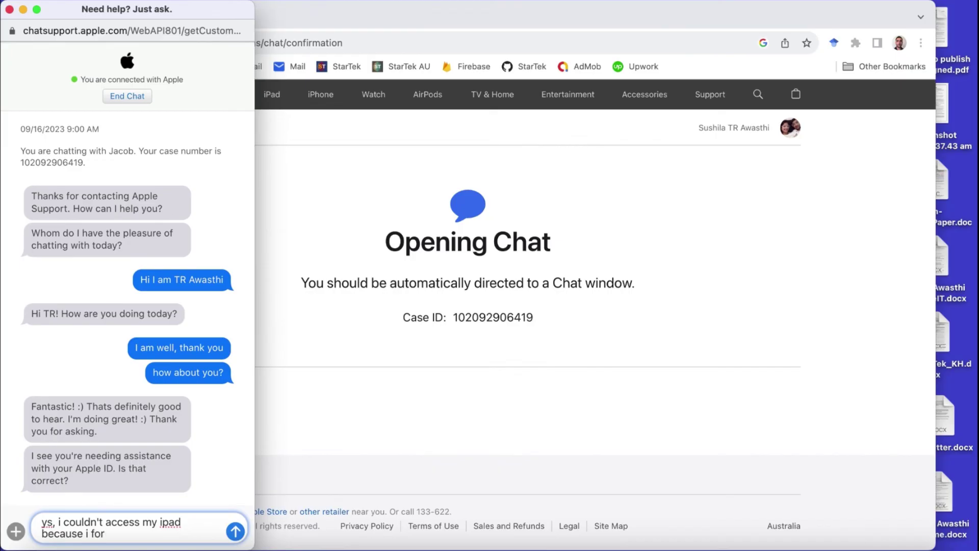